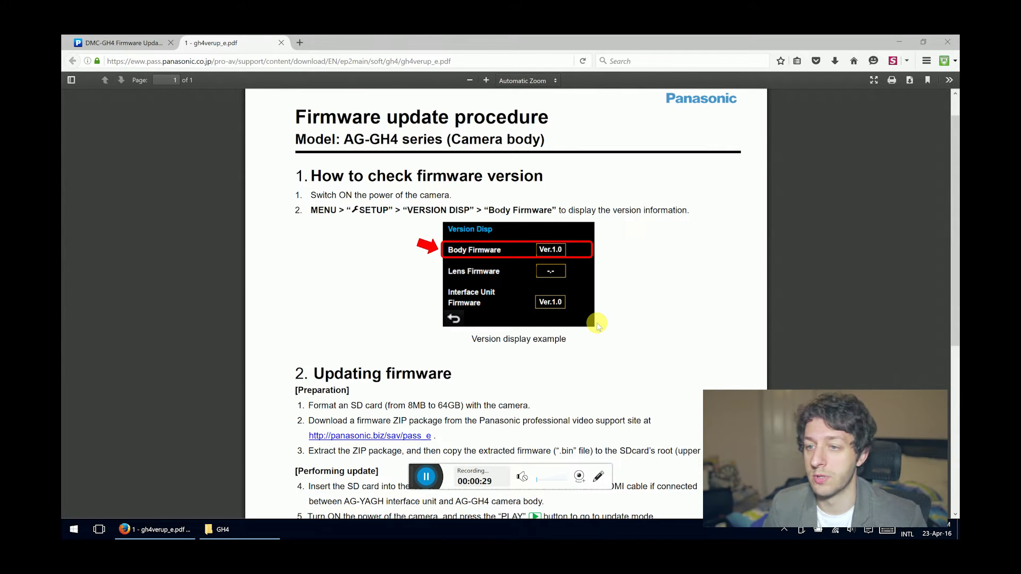
- Return to the DMC-GH4 Firmware Update page and scroll to Firmware Version 2.5's download button
left_click(151, 43)
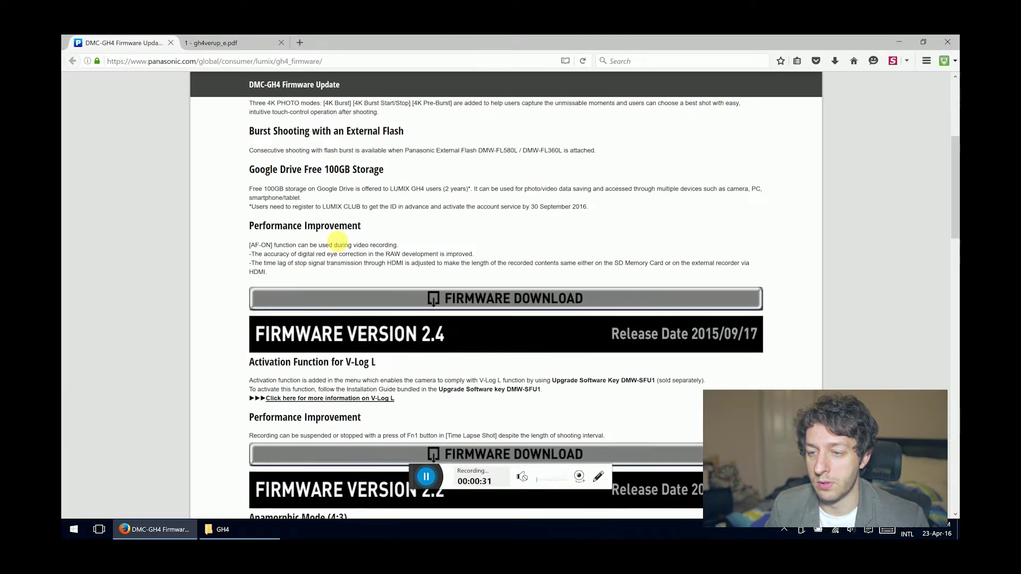
scroll(340, 242, "down", 4)
scroll(388, 249, "up", 2)
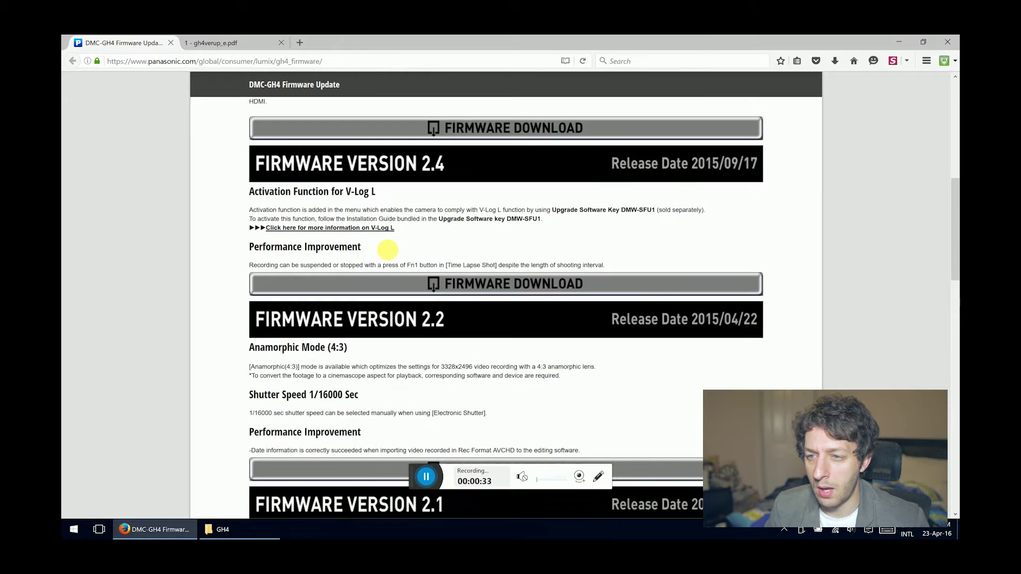
scroll(399, 288, "up", 6)
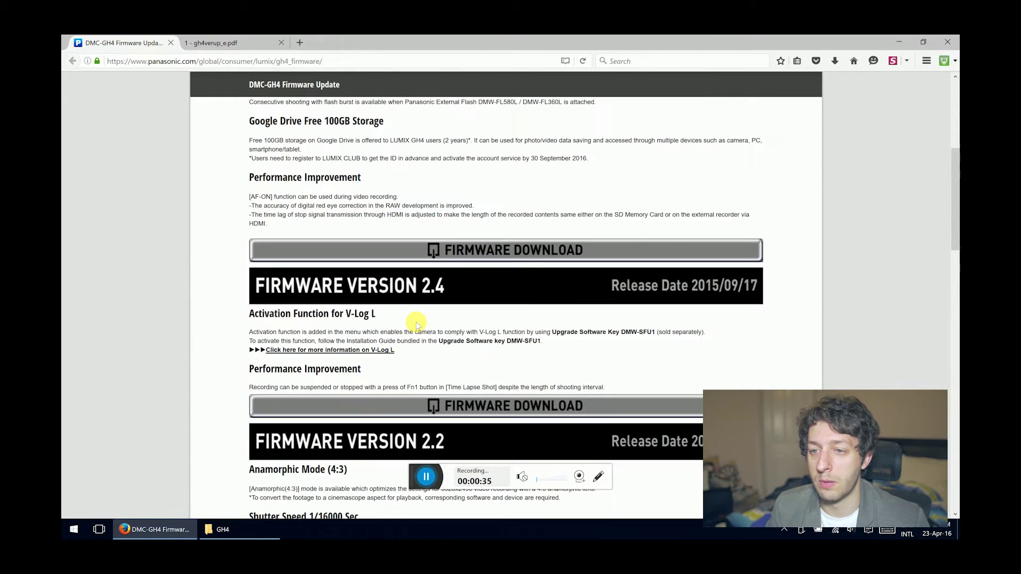
scroll(400, 288, "up", 1)
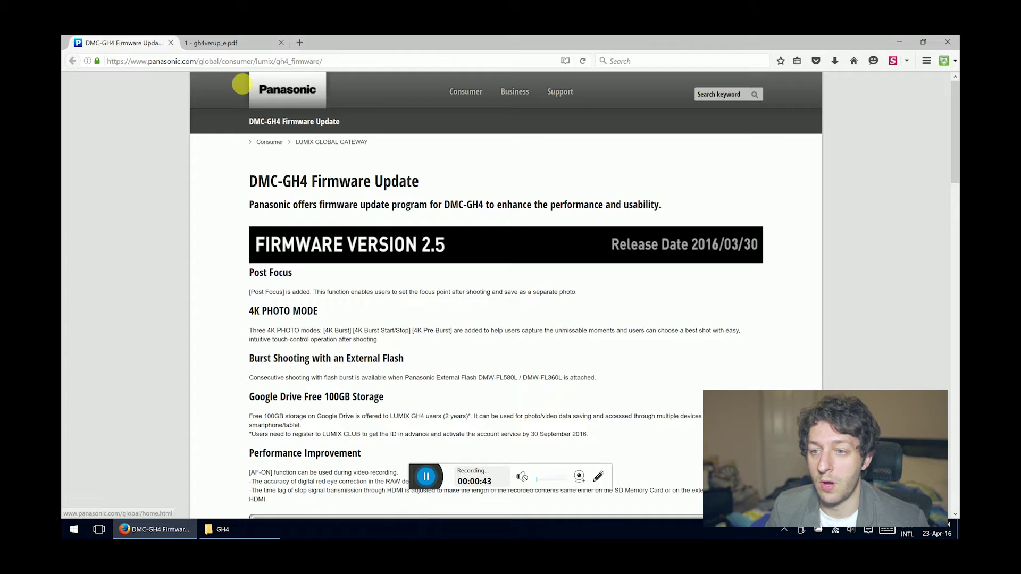
left_click(271, 61)
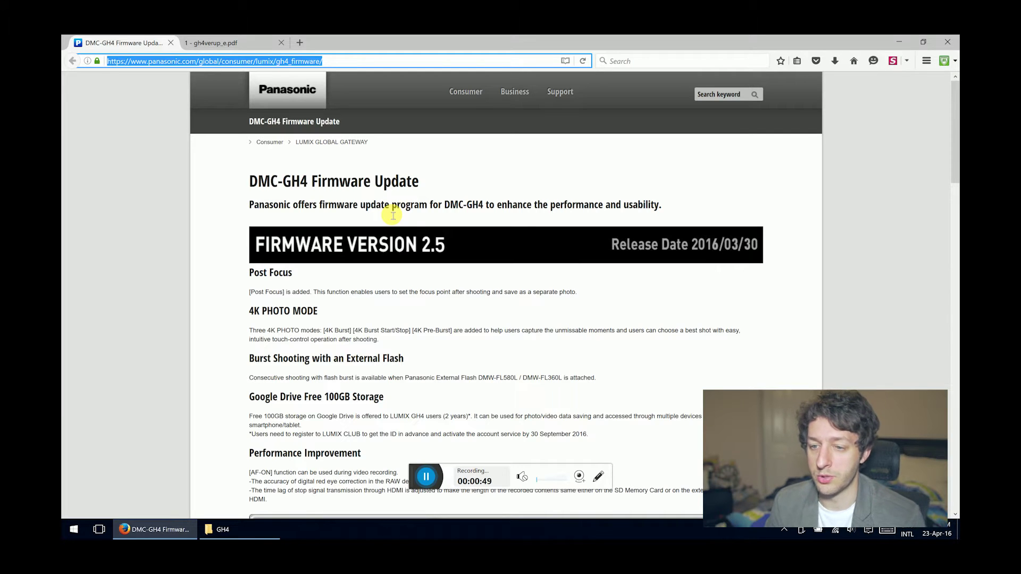
scroll(416, 230, "down", 2)
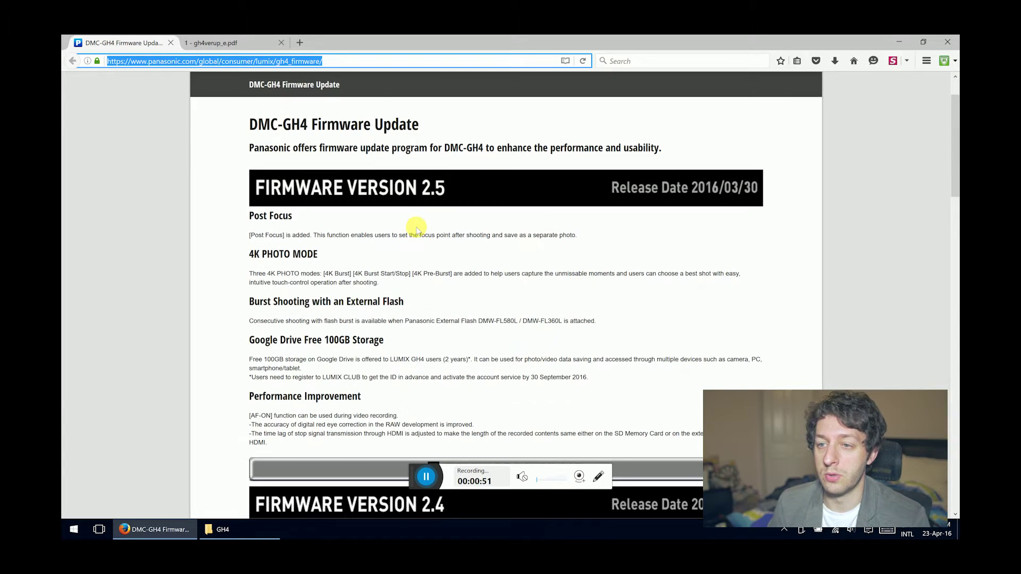
scroll(412, 218, "down", 2)
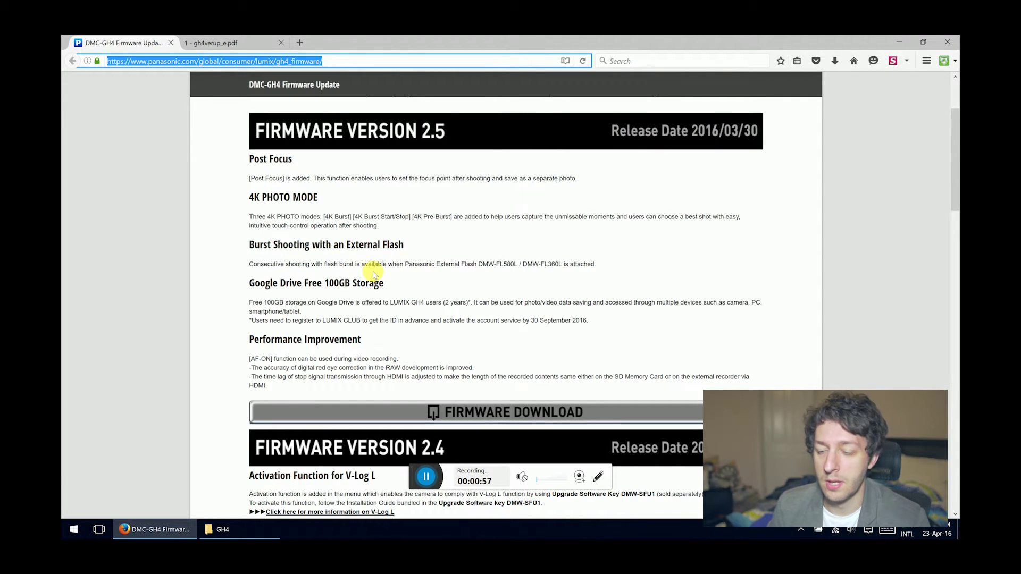
scroll(374, 274, "down", 6)
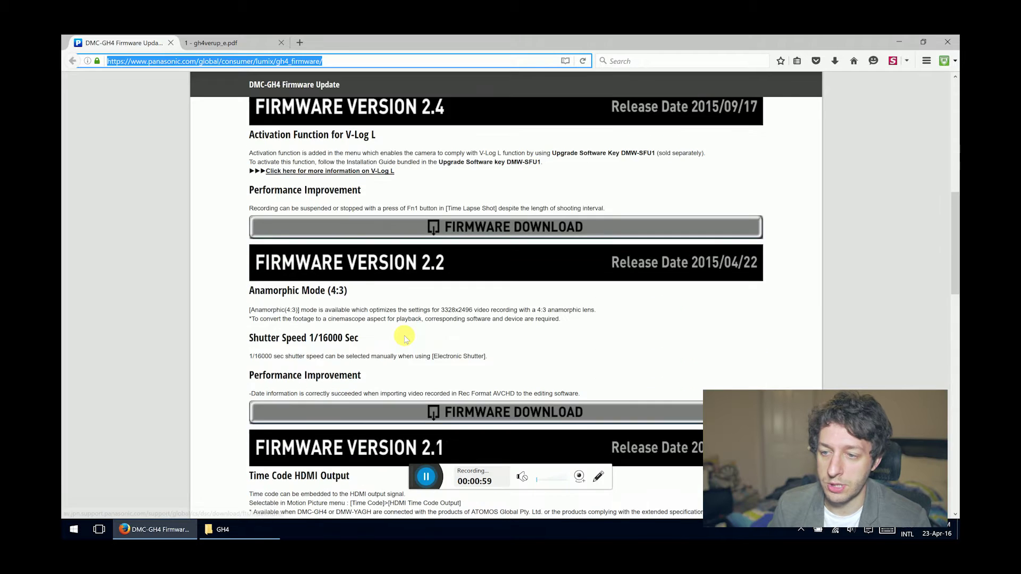
scroll(405, 339, "up", 3)
scroll(405, 339, "up", 3)
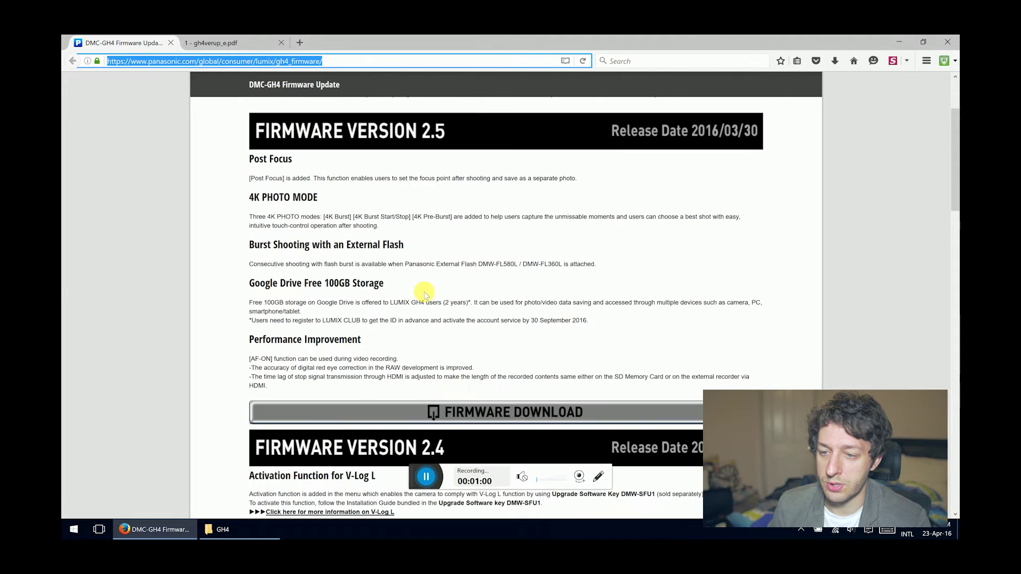
- Open the version 2.5 firmware download service and accept the licence agreement
left_click(468, 413)
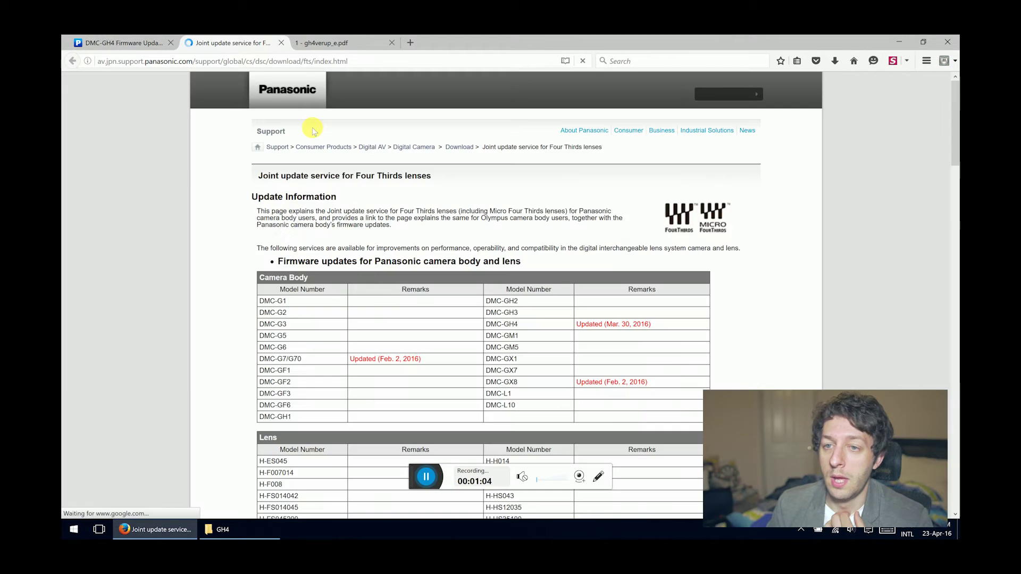
scroll(553, 255, "down", 3)
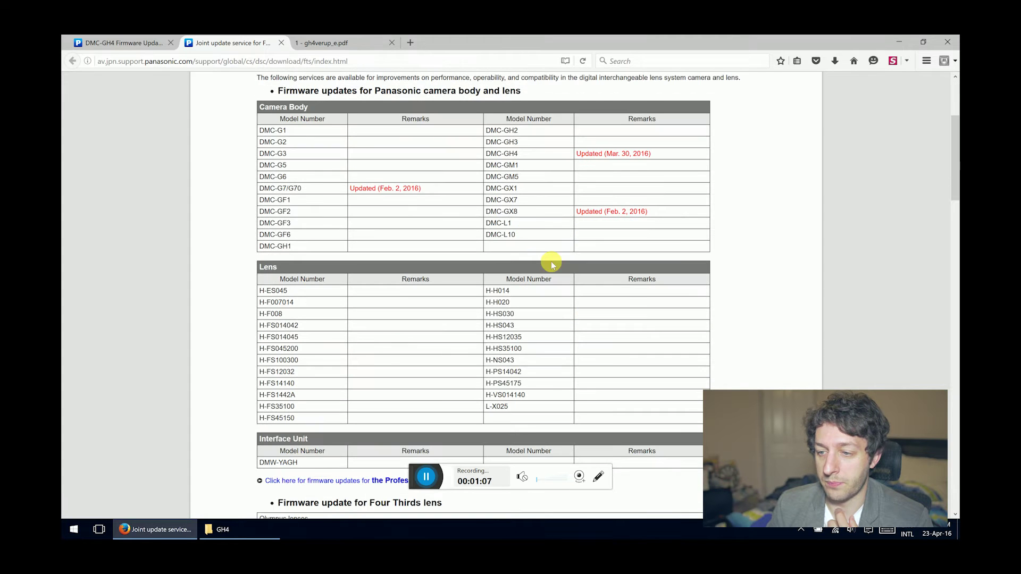
scroll(547, 237, "down", 5)
scroll(522, 230, "up", 3)
scroll(519, 264, "down", 20)
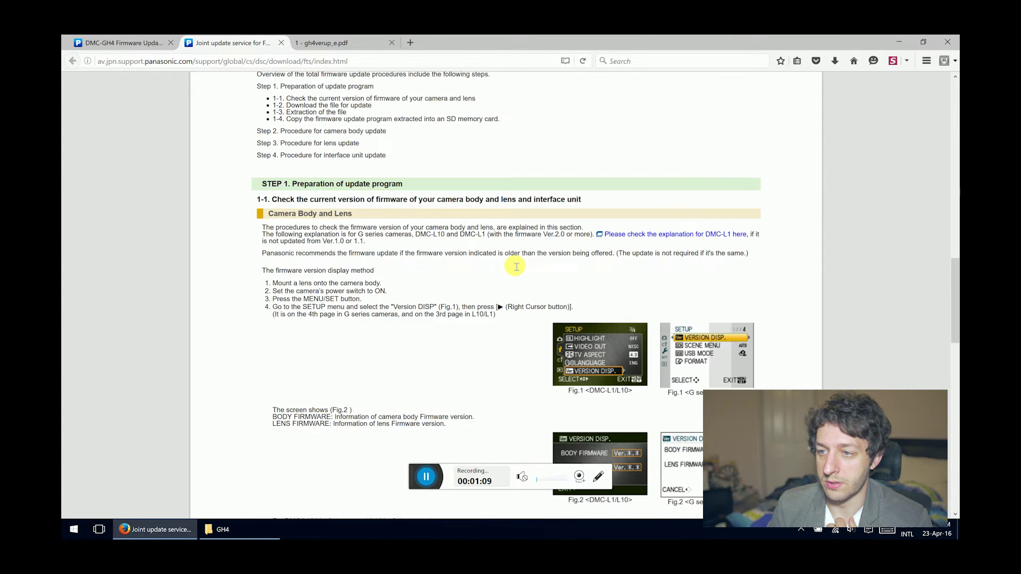
scroll(510, 264, "down", 15)
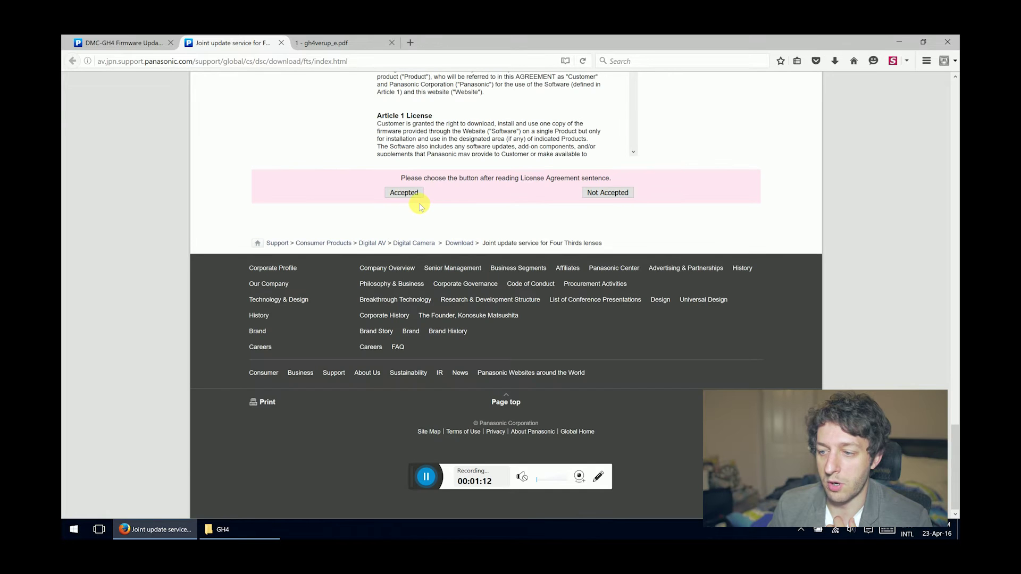
left_click(416, 194)
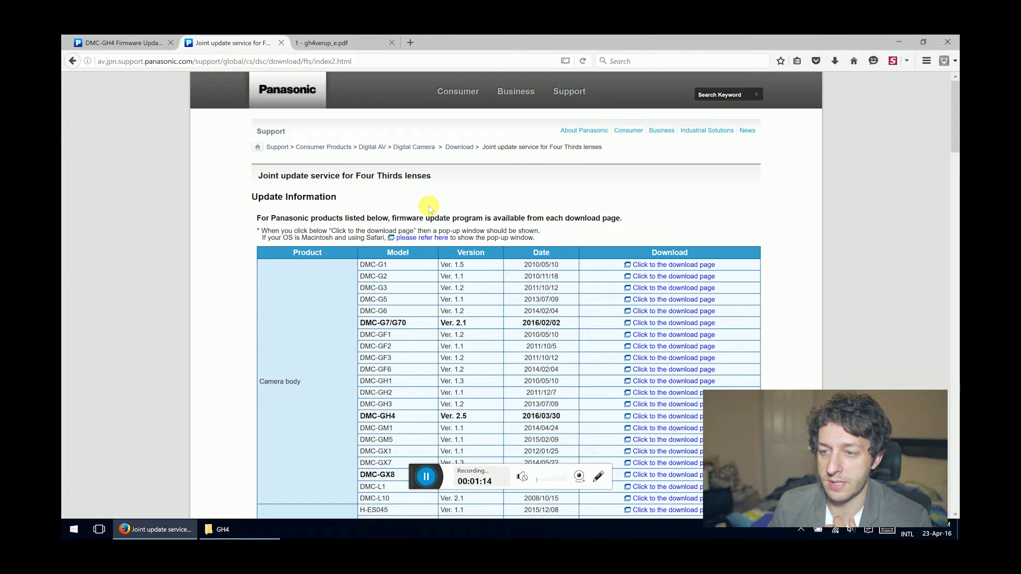
- Locate the DMC-GH4 row in the table and open its download page
scroll(453, 238, "down", 1)
scroll(454, 243, "down", 5)
left_click_drag(396, 245, 363, 243)
left_click(365, 244)
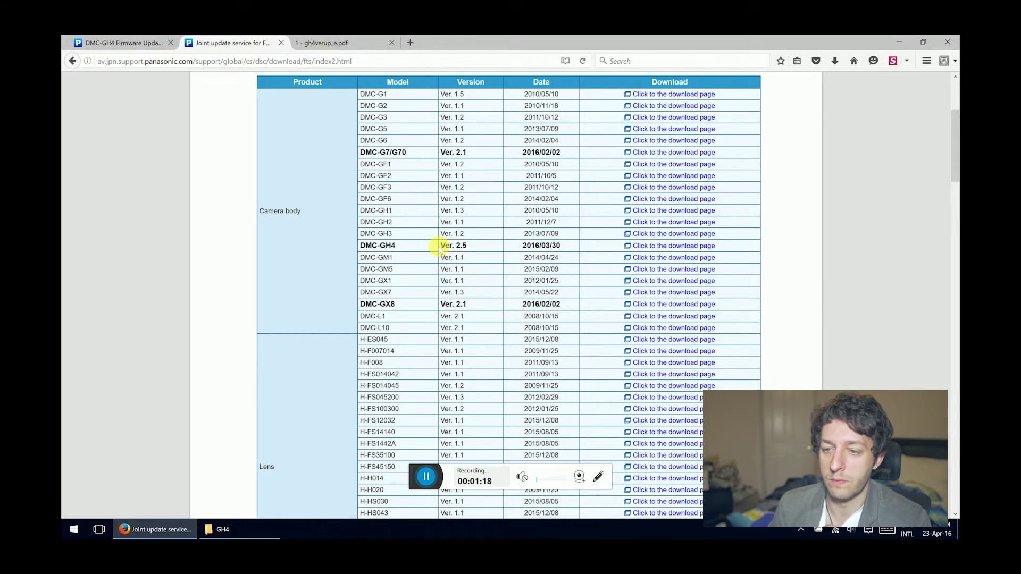
left_click_drag(527, 245, 561, 250)
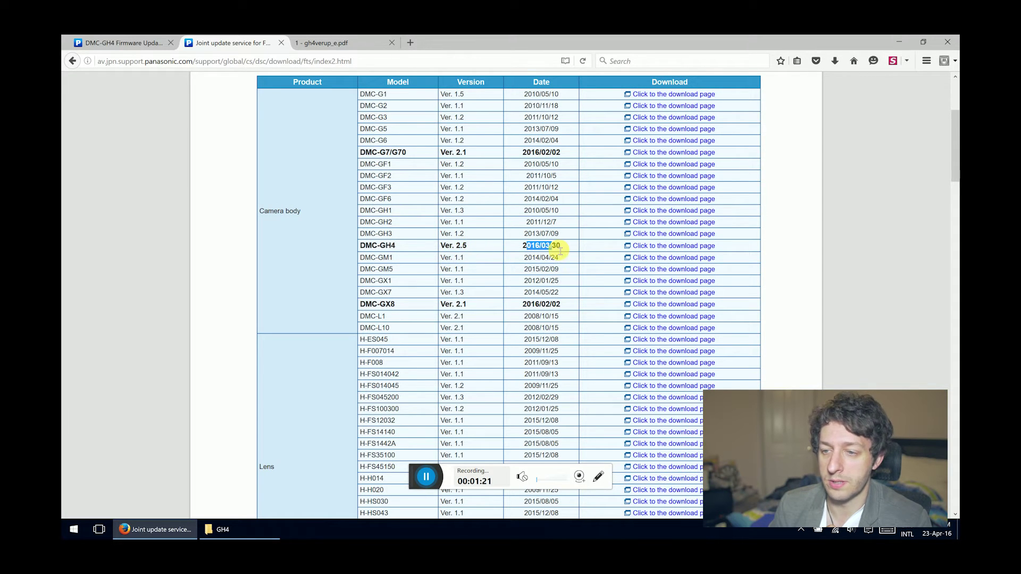
left_click(561, 246)
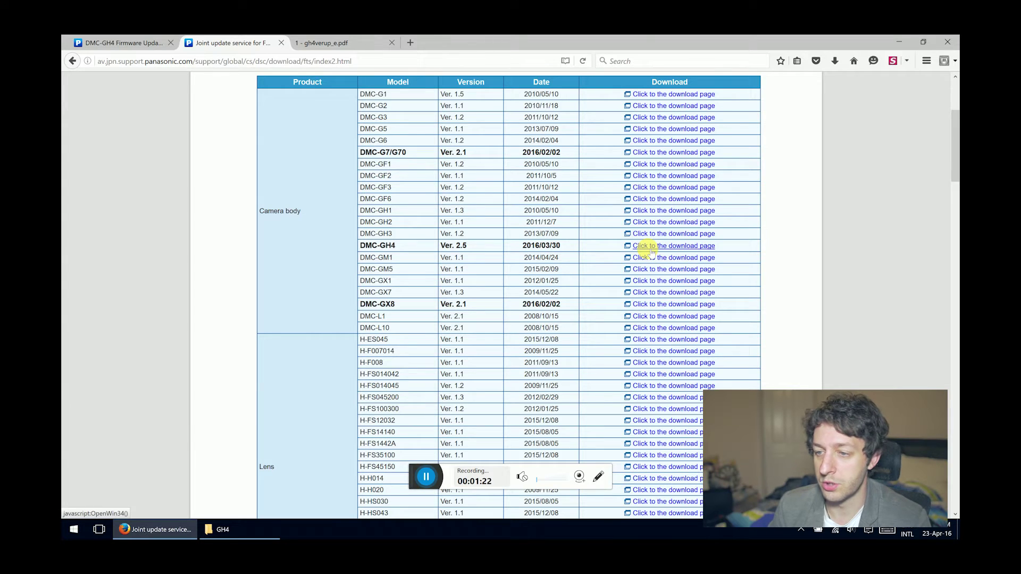
left_click(648, 248)
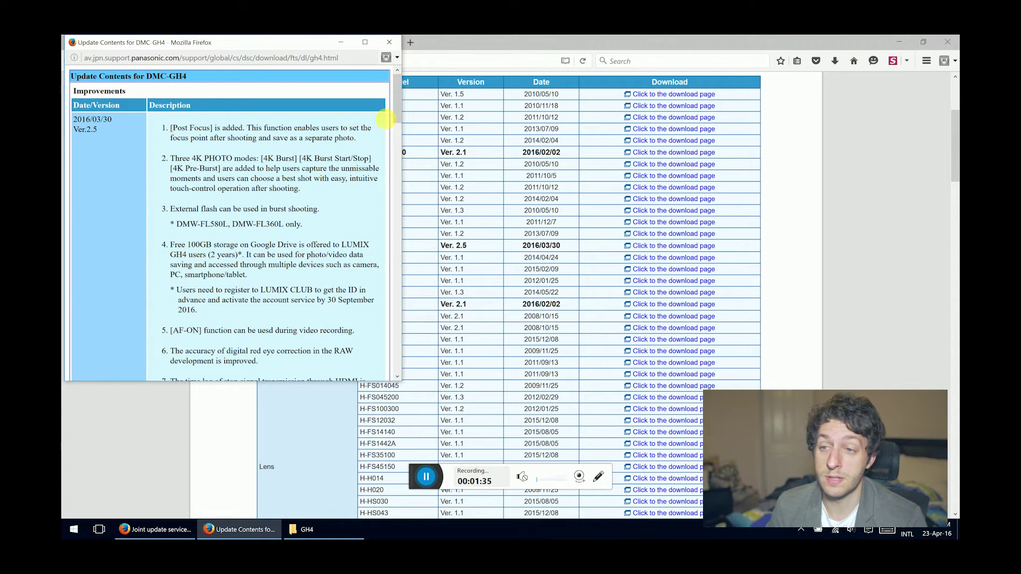
- Download the Windows self-extracting firmware package GH4__V25.exe and save it to disk
left_click_drag(397, 116, 397, 372)
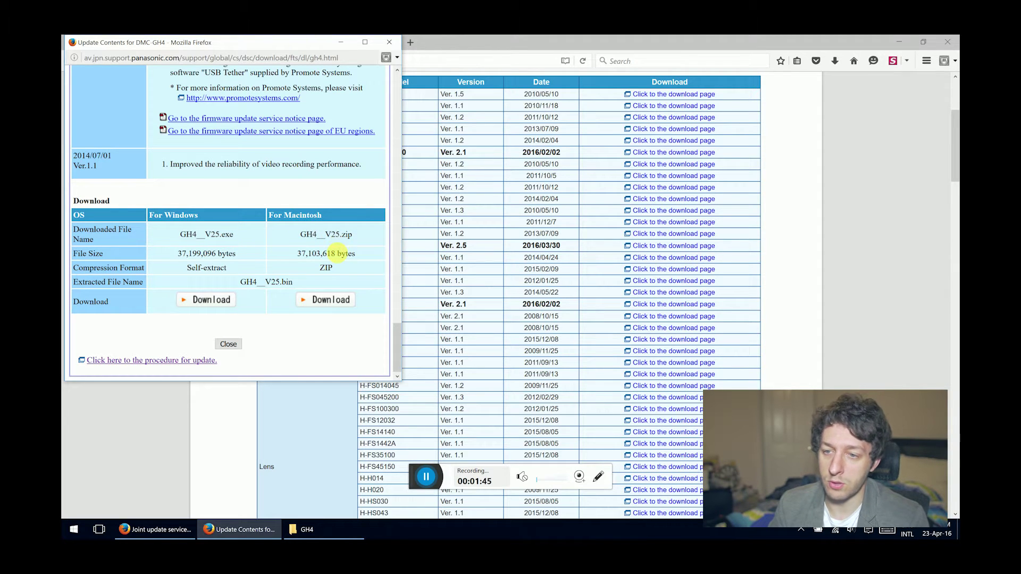
left_click(223, 301)
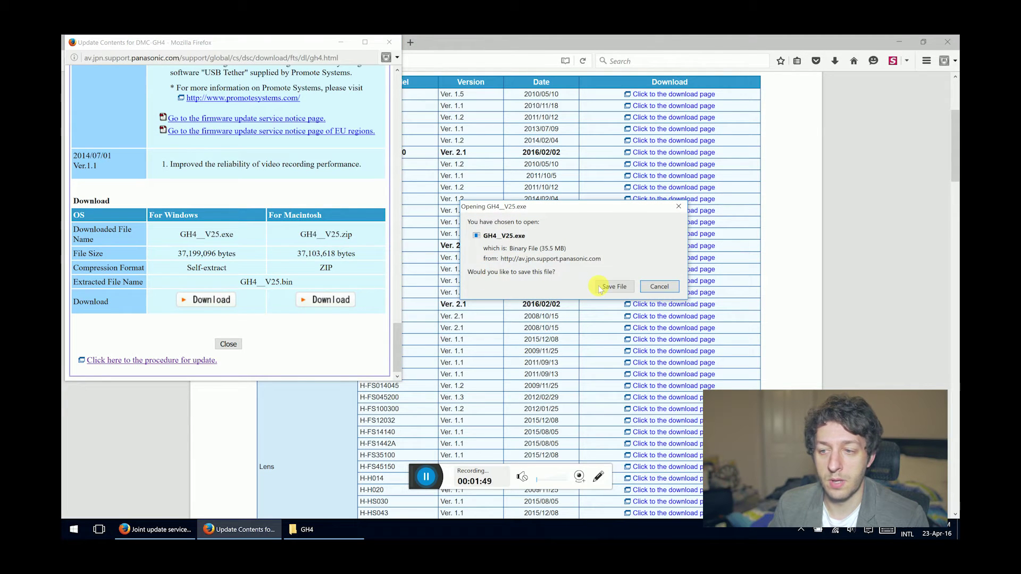
left_click(601, 288)
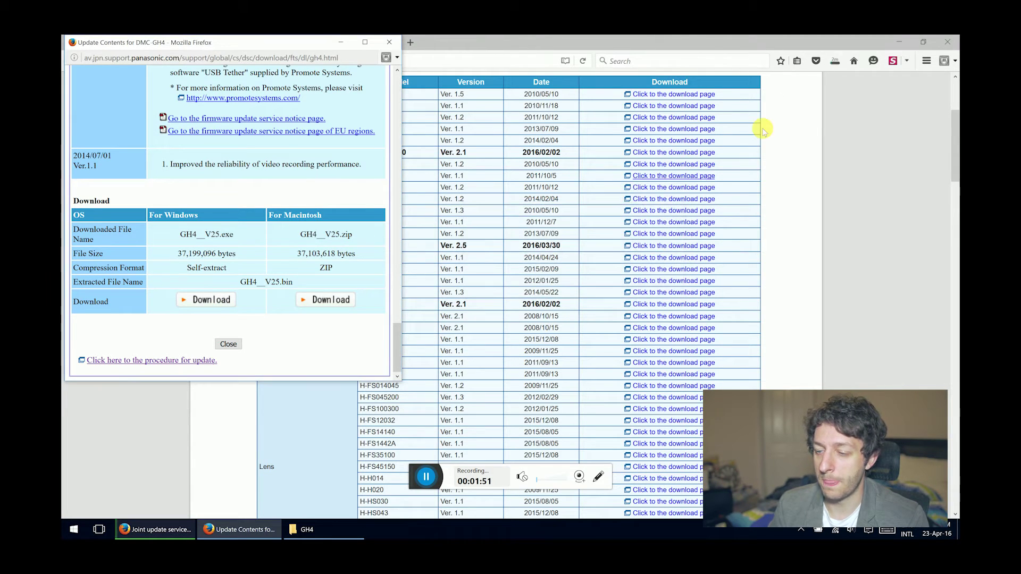
- Cancel the duplicate GH4__V25(1).exe download and run the already-downloaded GH4__V25.exe
left_click(838, 76)
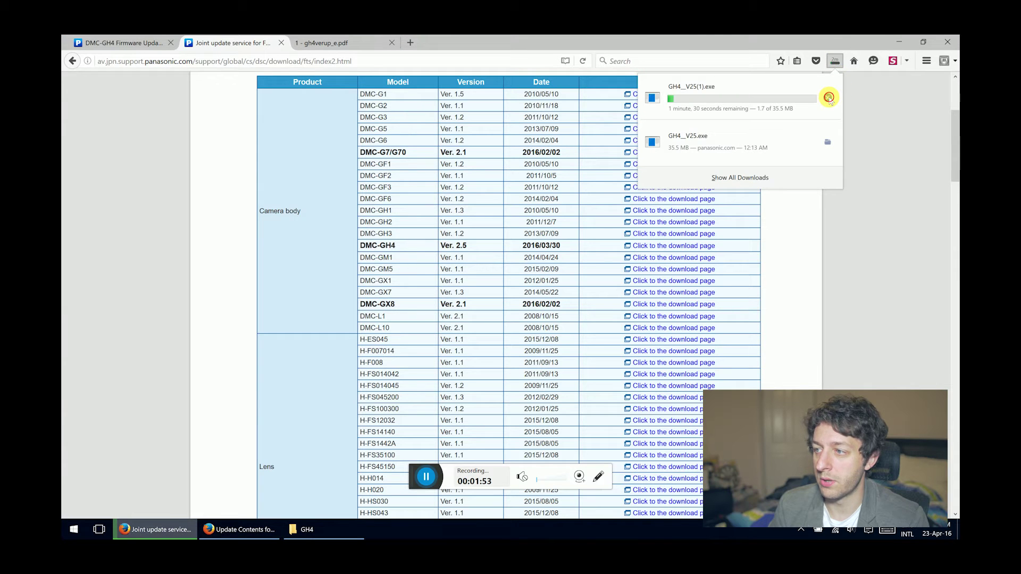
left_click(828, 98)
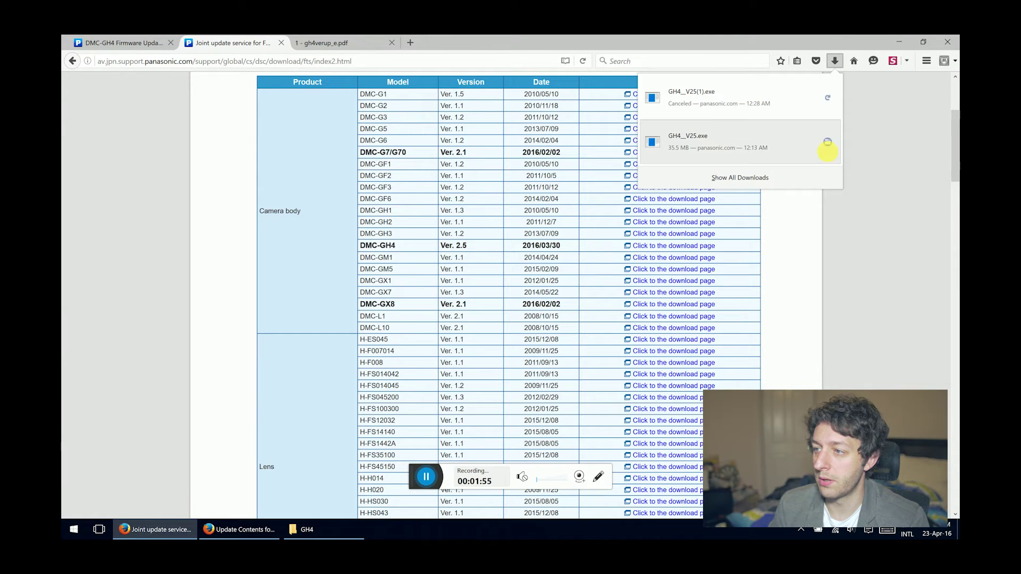
left_click(786, 151)
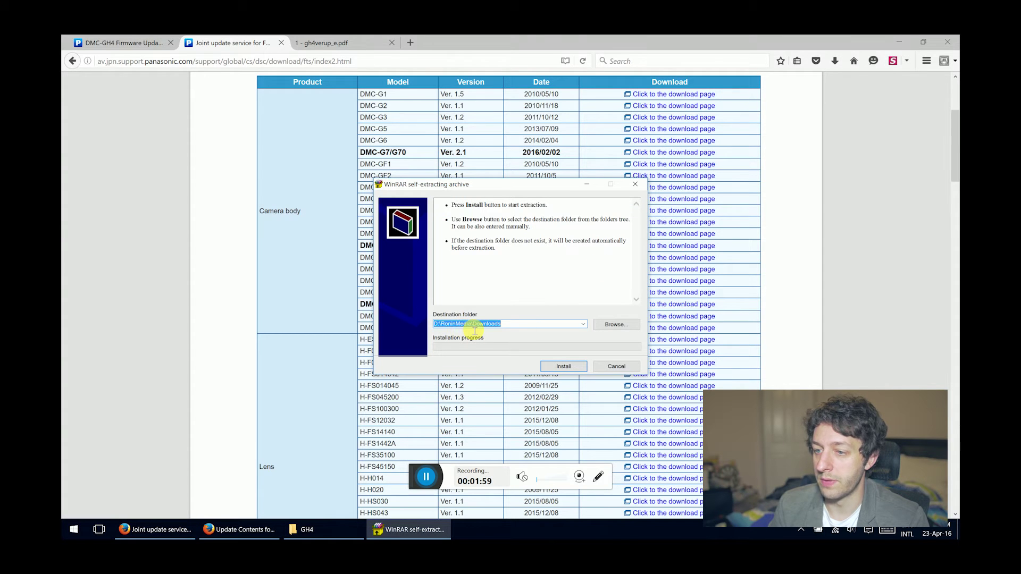
- Set the destination to the Downloads\GH4 folder, install, and overwrite the existing GH4__V25.bin
left_click(474, 329)
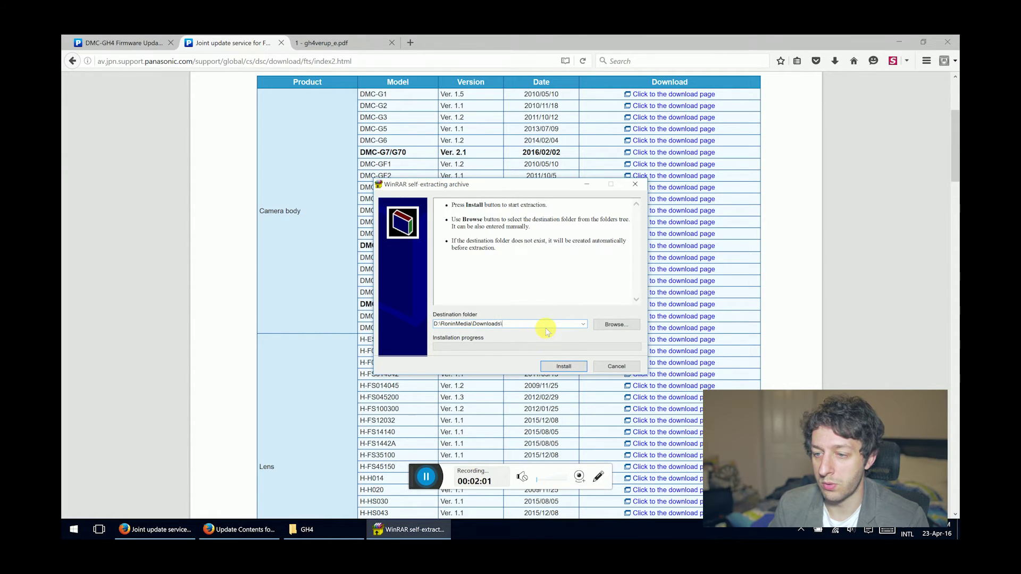
type("\\Gh")
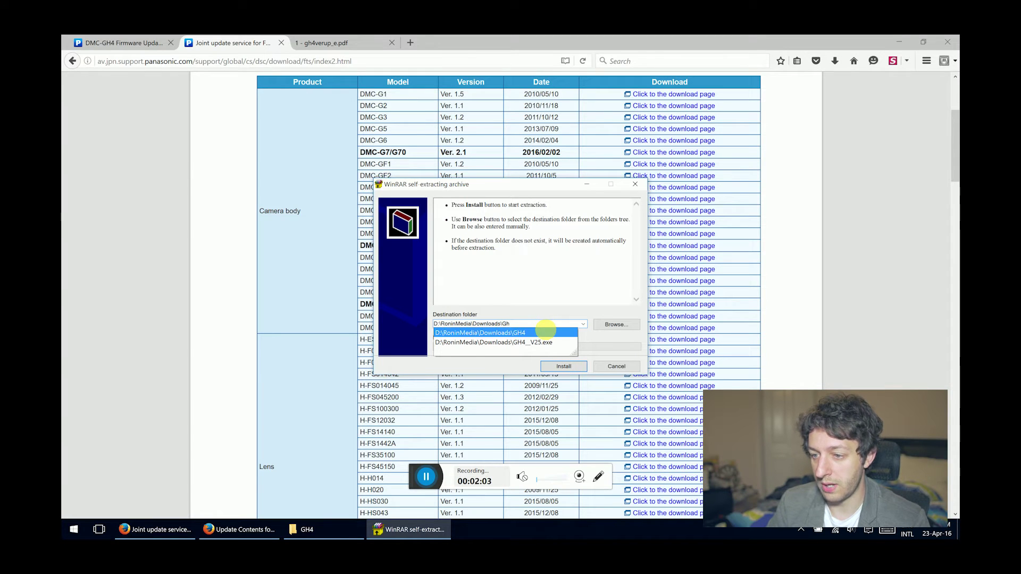
left_click(545, 332)
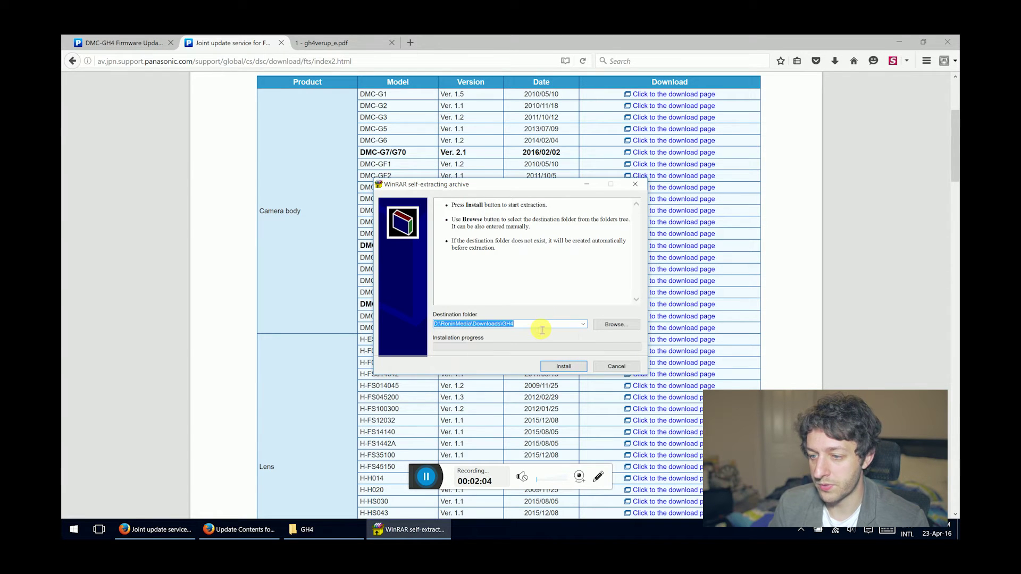
left_click(557, 366)
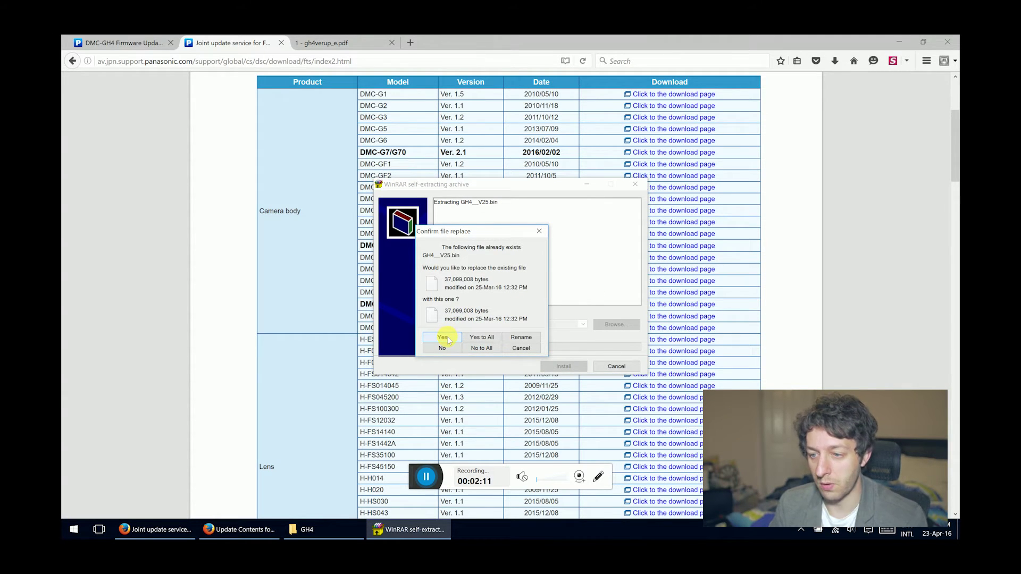
left_click(448, 337)
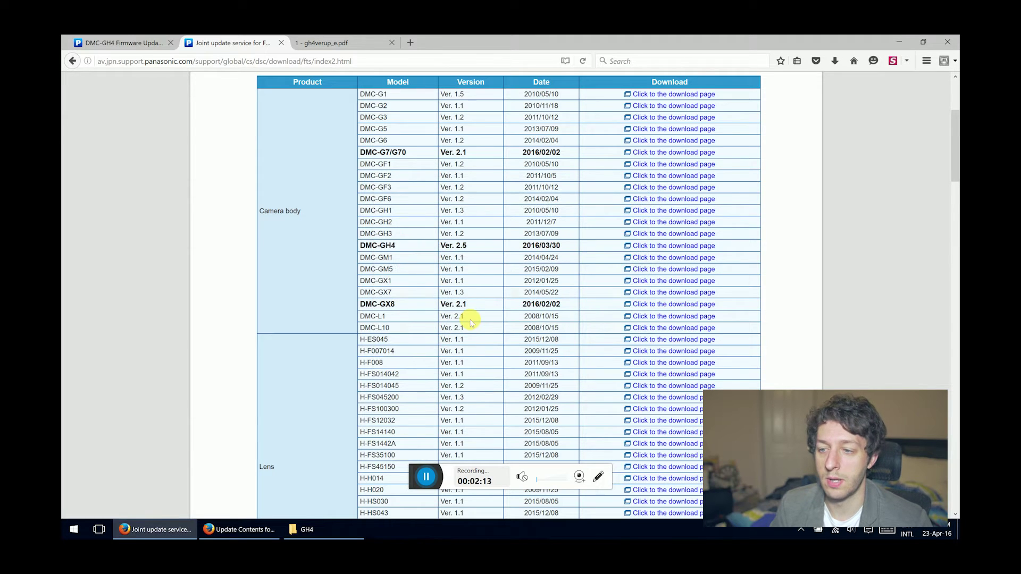
- Open the GH4 folder alongside a new File Explorer window showing the LUMIX (F:) card
left_click(308, 530)
left_click(249, 221)
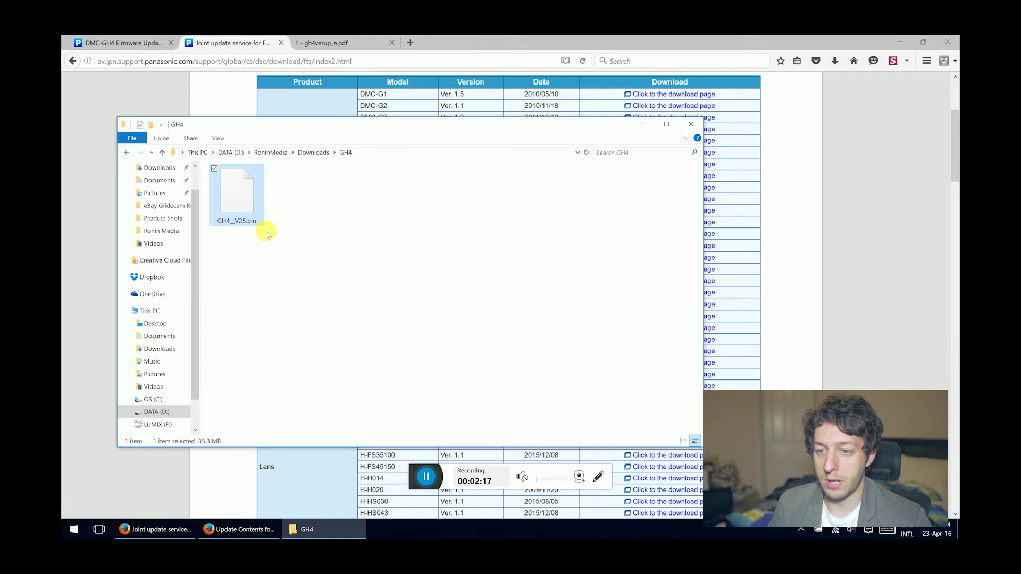
left_click(271, 234)
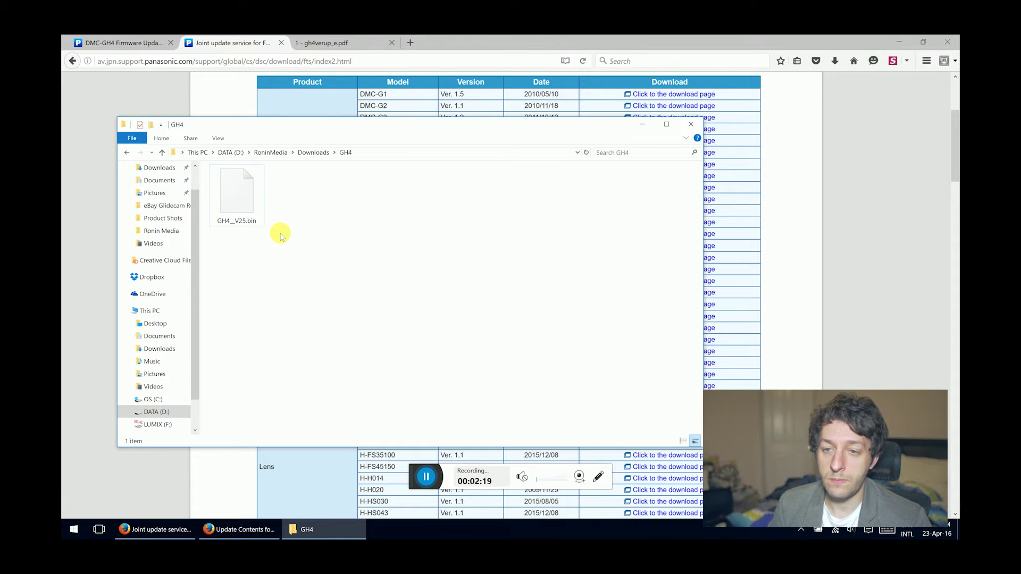
left_click(64, 525)
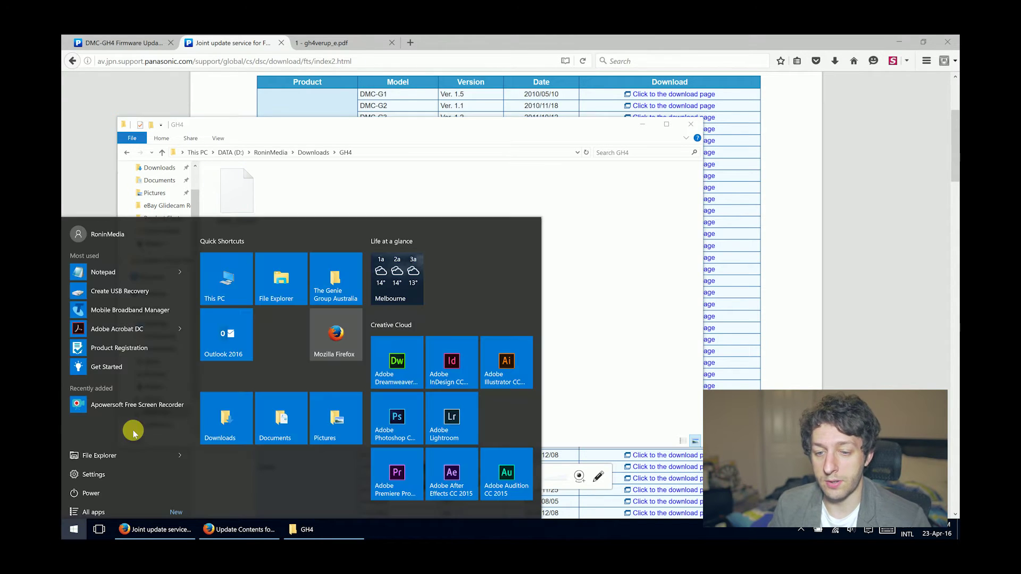
left_click(211, 280)
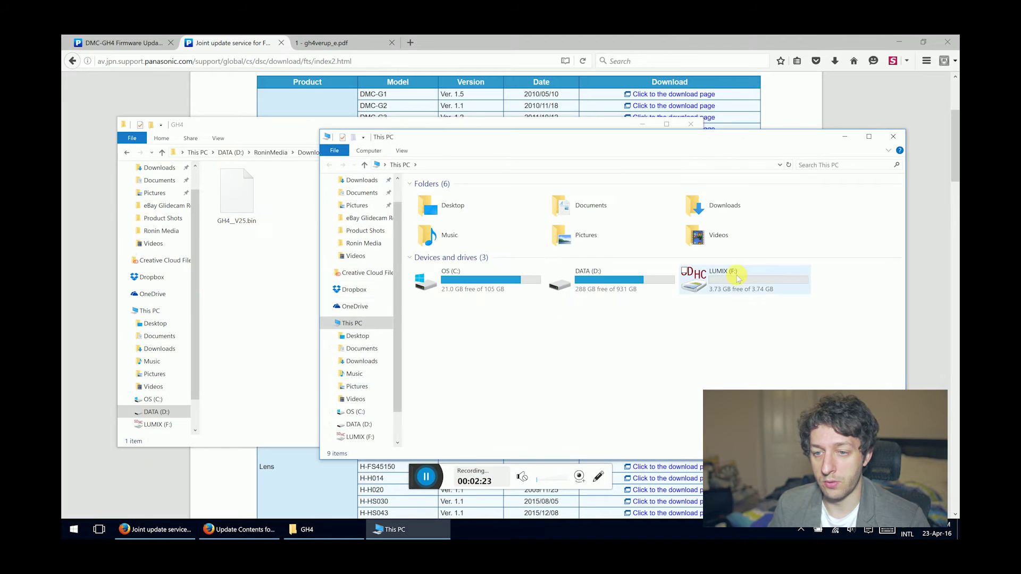
double_click(738, 278)
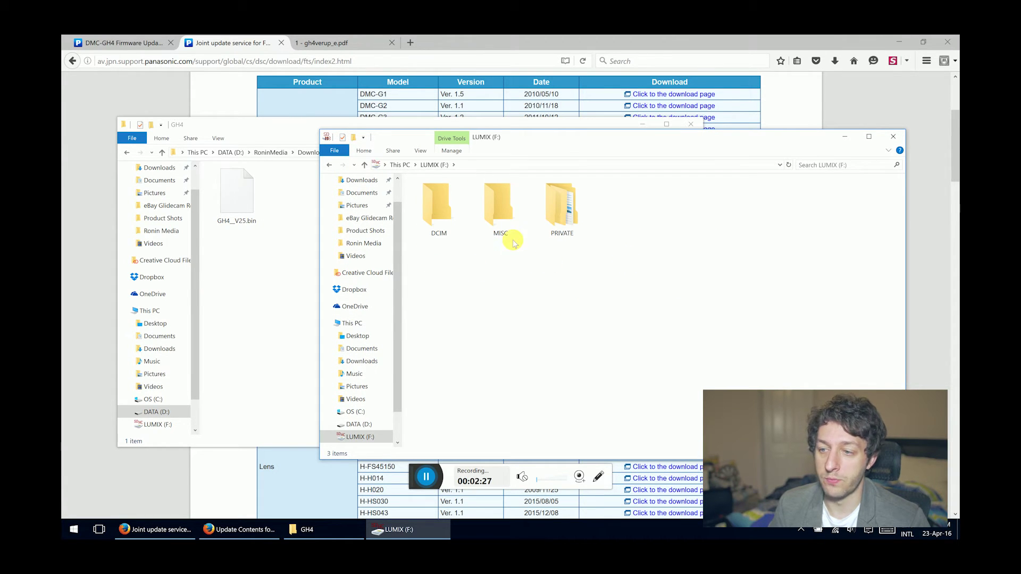
left_click(400, 165)
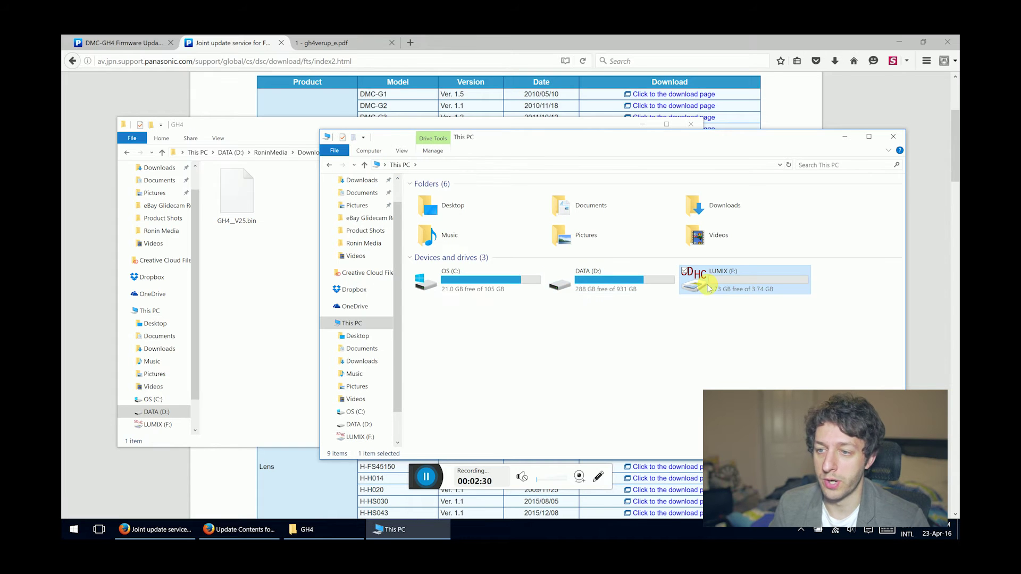
double_click(731, 275)
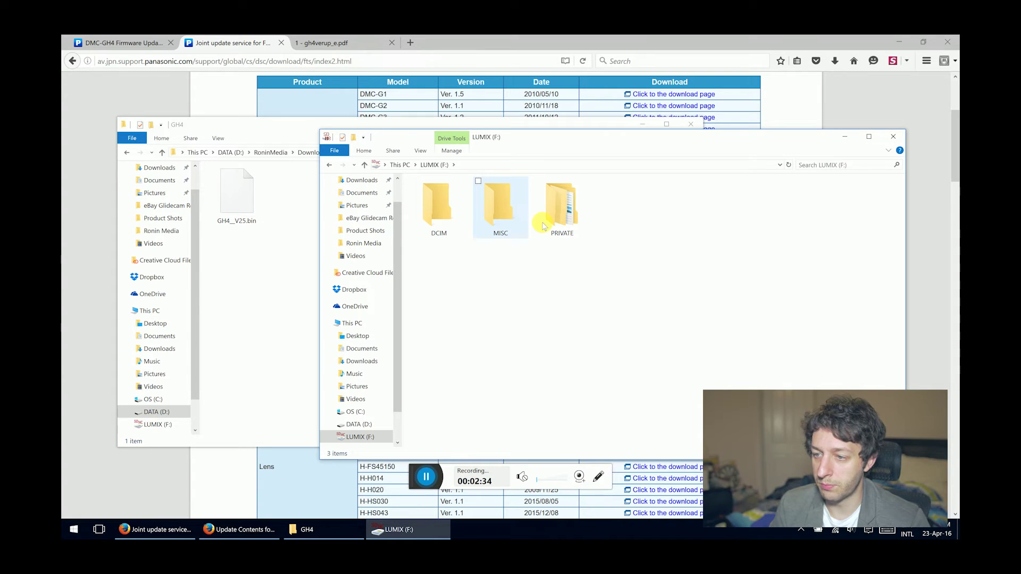
- Copy GH4__V25.bin to the root of LUMIX (F:) and safely eject the card
mouse_move(239, 212)
left_mouse_down()
mouse_move(598, 255)
mouse_move(756, 296)
left_mouse_up()
left_click(770, 319)
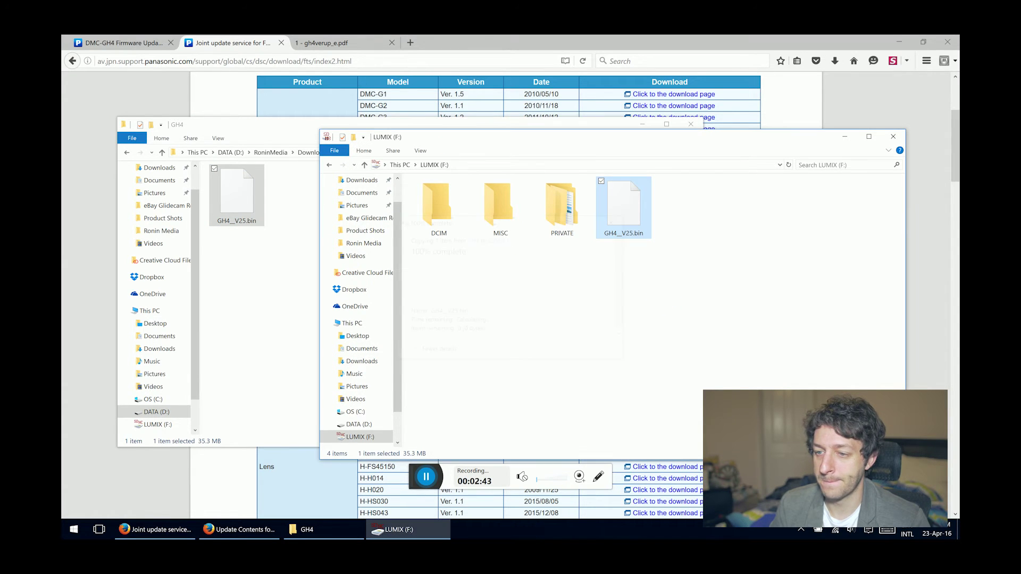
left_click(807, 533)
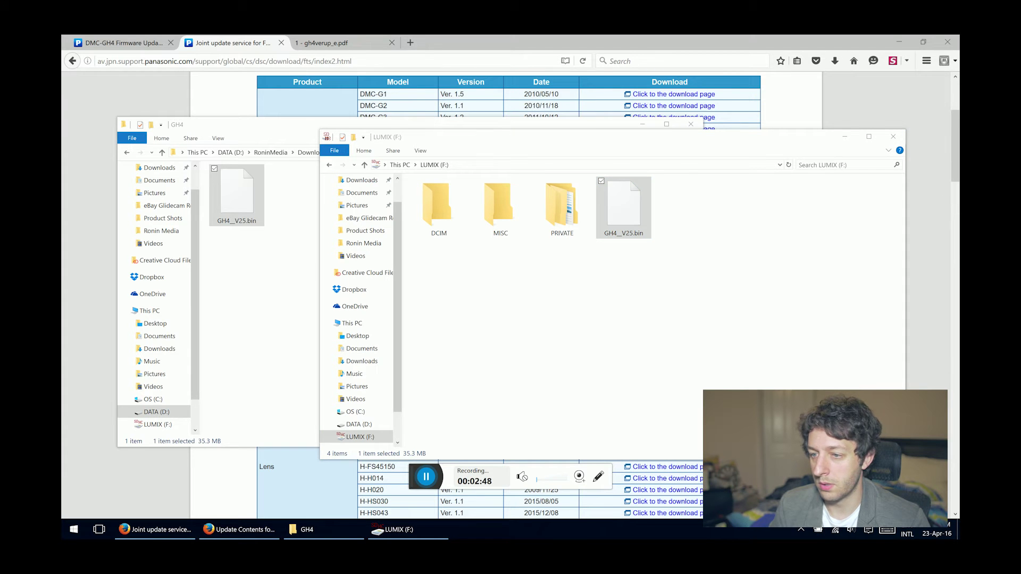
left_click(595, 308)
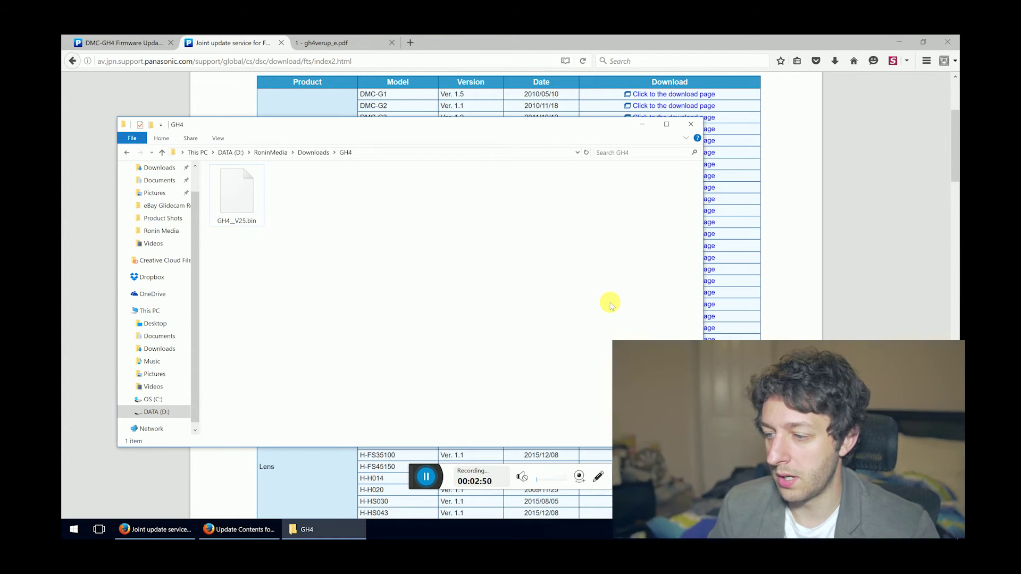